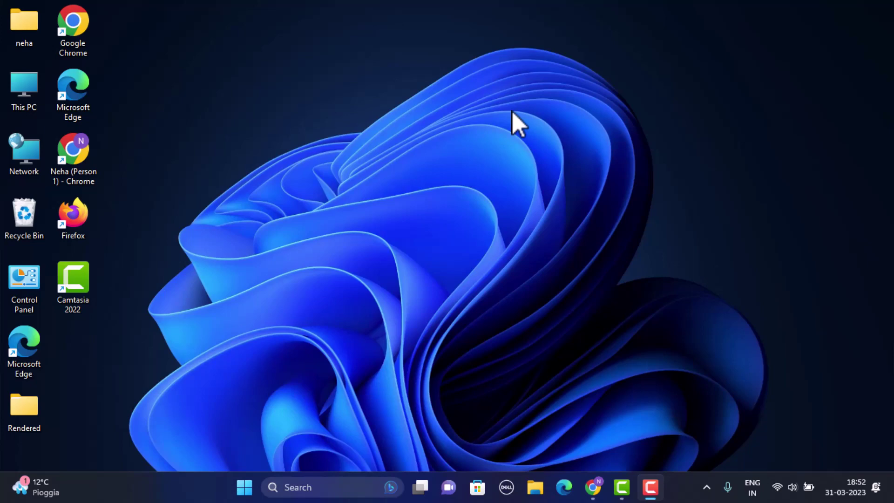
left_click(593, 487)
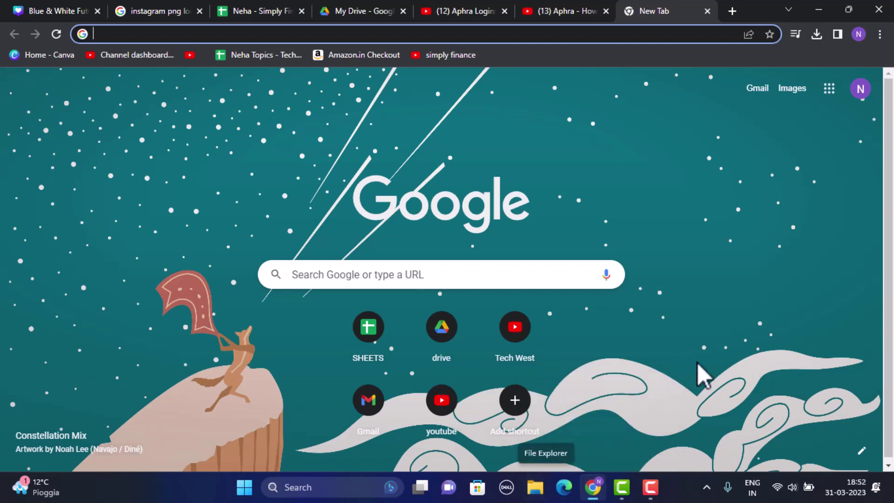
left_click(208, 33)
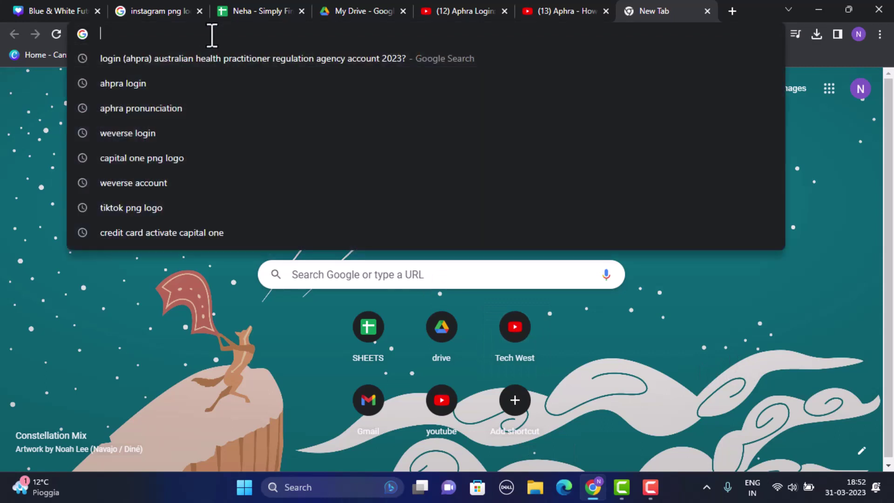
type("https://www.ahpra.gov.au/")
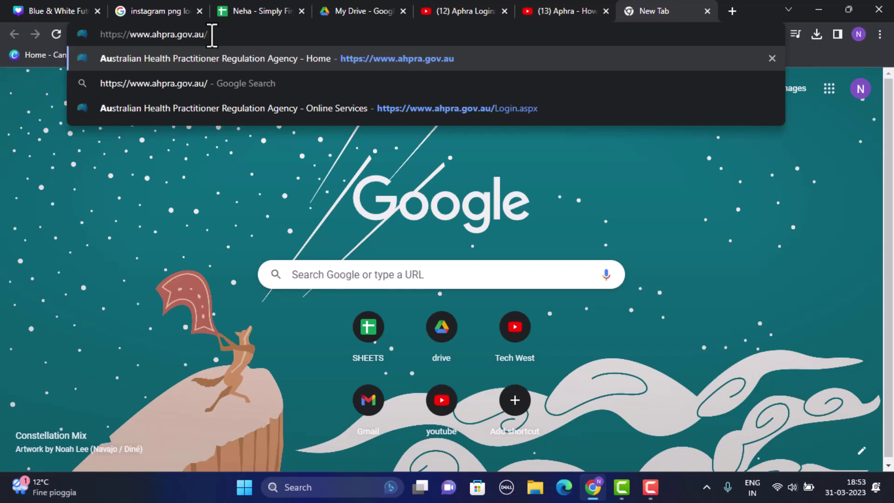
key("Return")
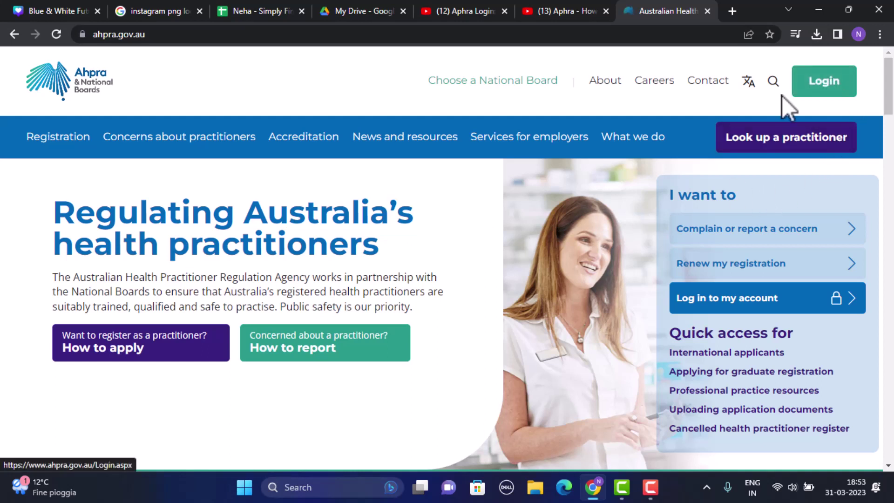
Go to the Ahpra online services login page via the top-right Login button.
left_click(825, 80)
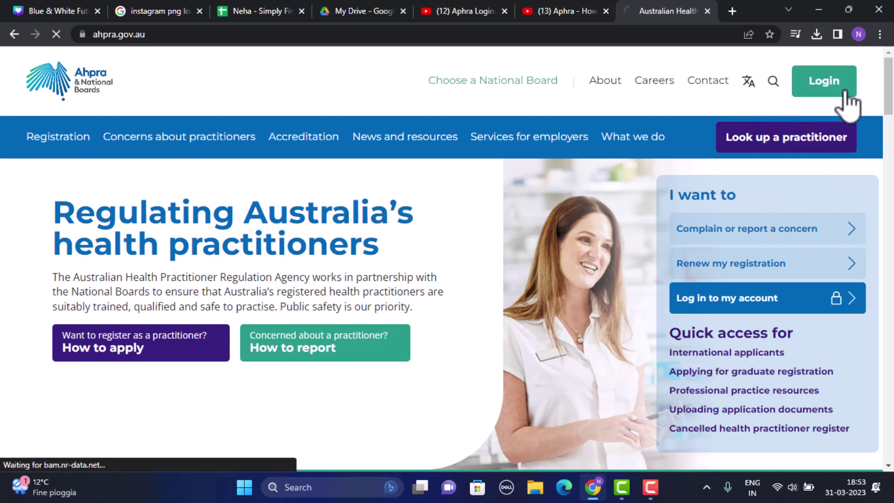
scroll(889, 318, "up", 3)
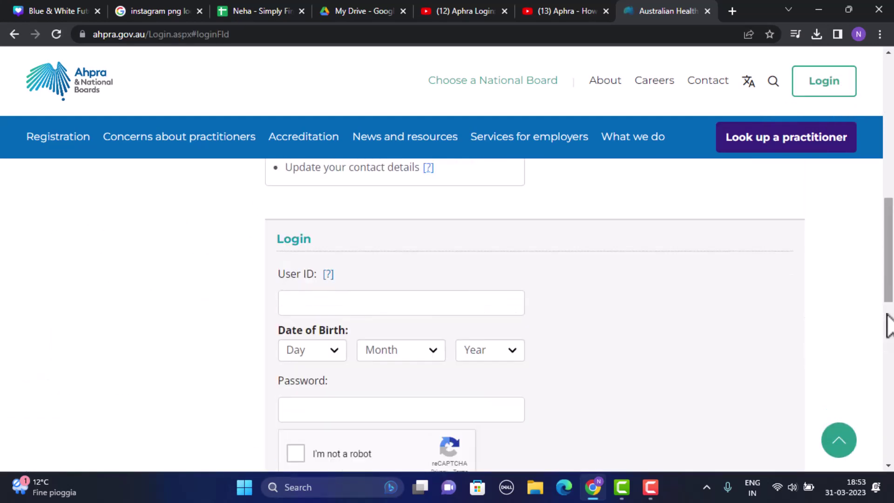
scroll(869, 318, "up", 3)
scroll(869, 331, "up", 3)
scroll(869, 331, "up", 3)
scroll(869, 321, "down", 5)
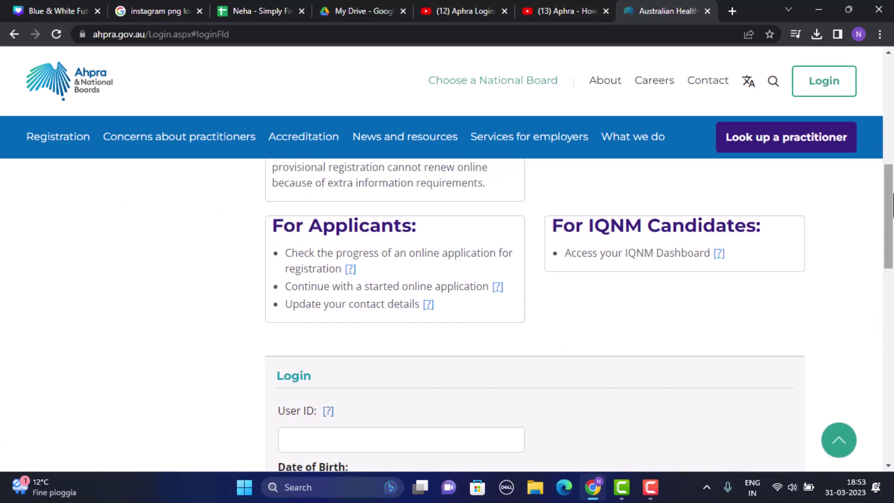
left_click_drag(889, 210, 889, 246)
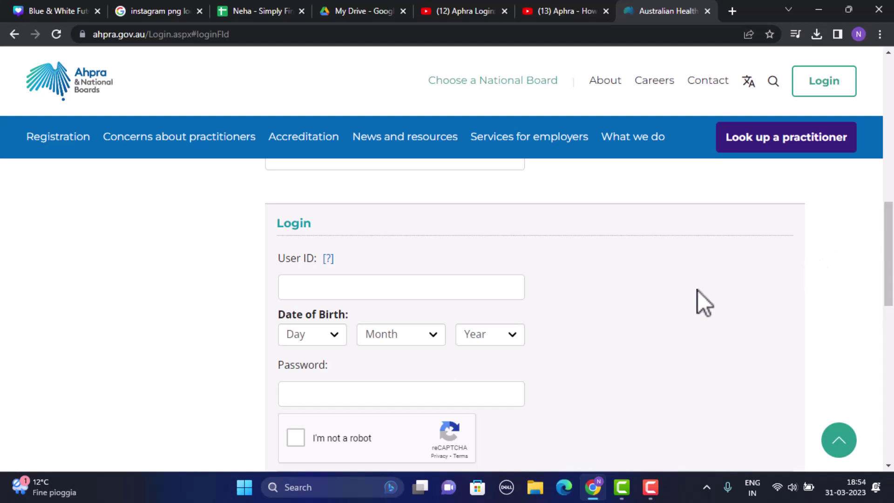
left_click_drag(888, 231, 886, 252)
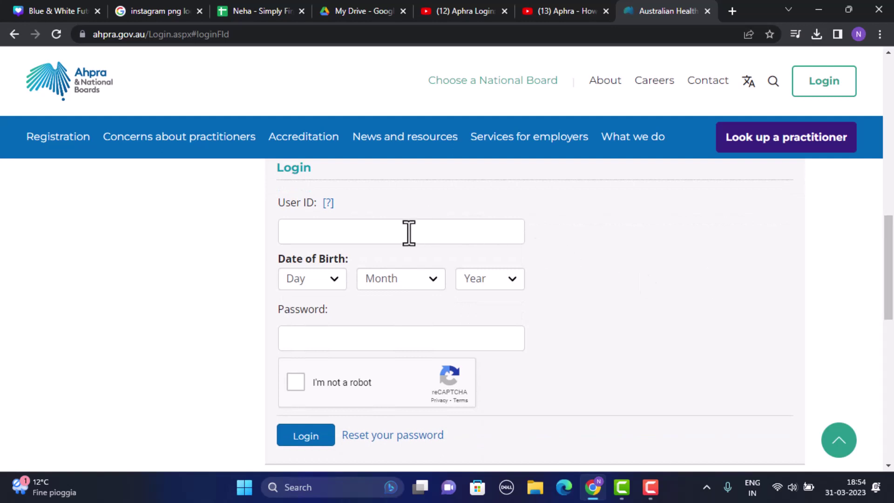
Enter the user ID in the sign-in form and tick the 'I'm not a robot' reCAPTCHA.
left_click(403, 235)
type("neha")
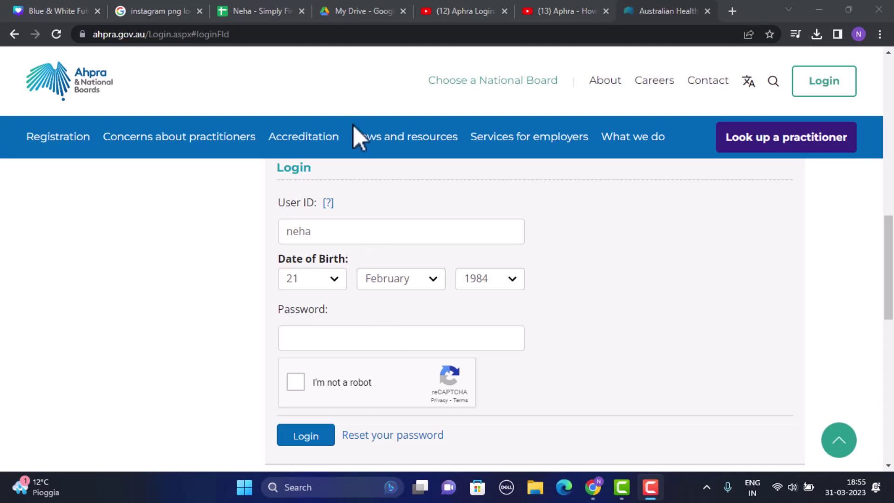
left_click(296, 383)
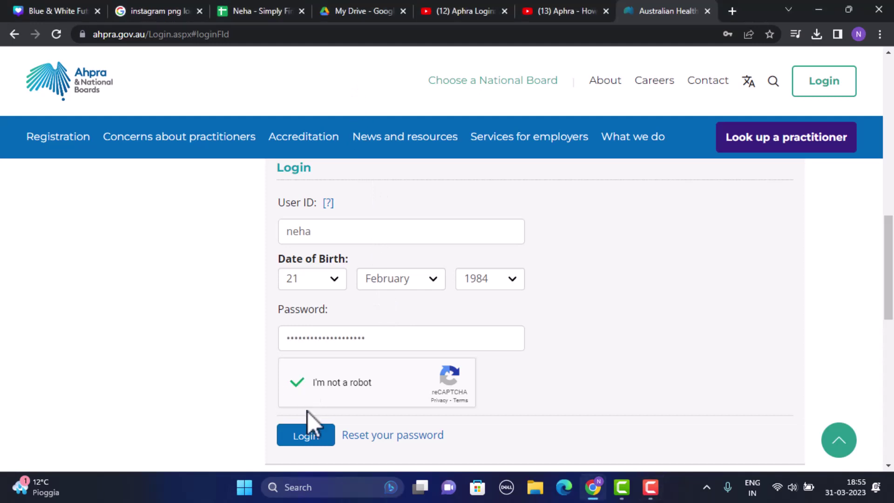